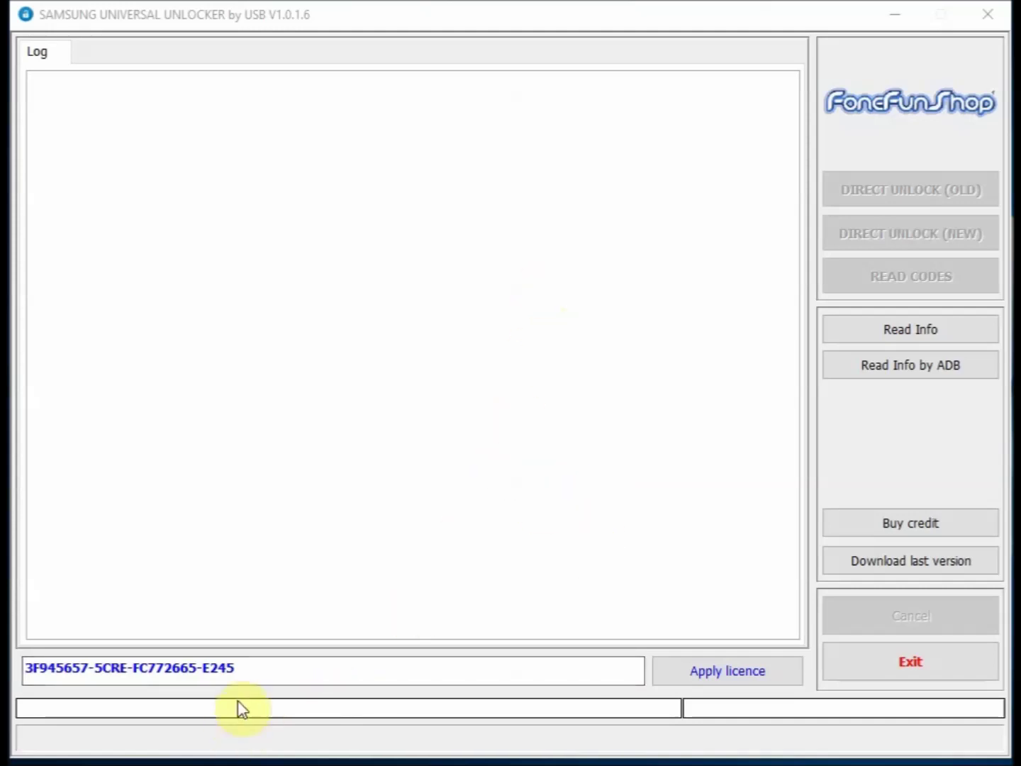
# - Select the entered licence key and apply it, connecting to the server with 5 credits
pyautogui.moveTo(261, 672); pyautogui.dragTo(28, 667)
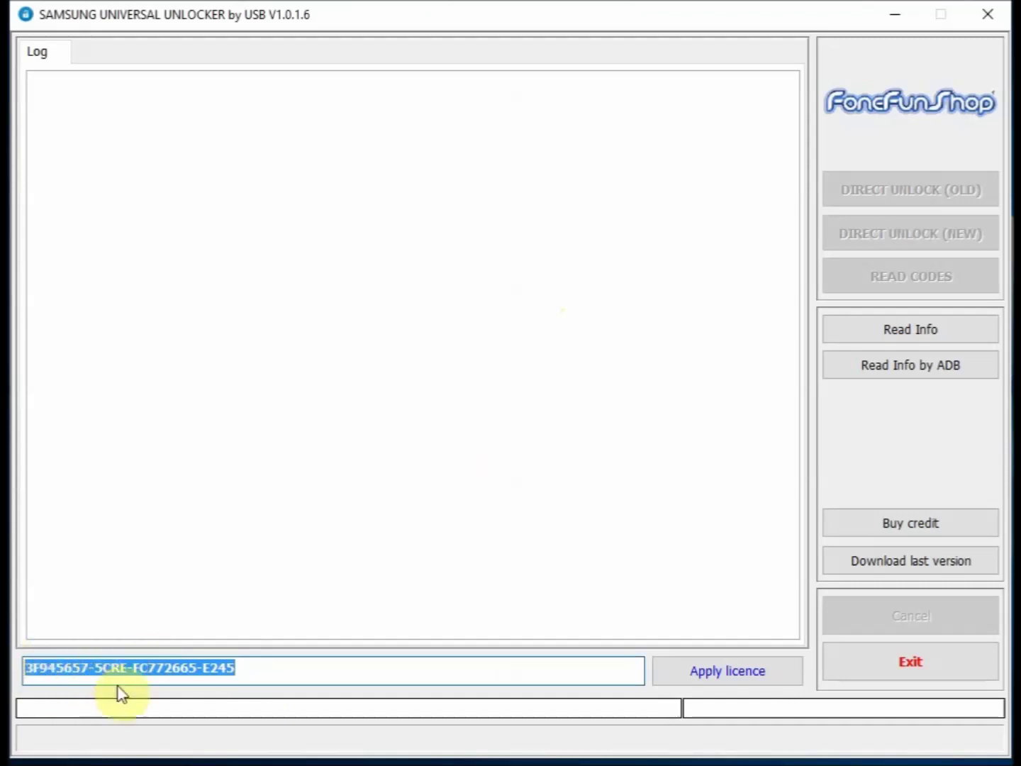
pyautogui.click(693, 680)
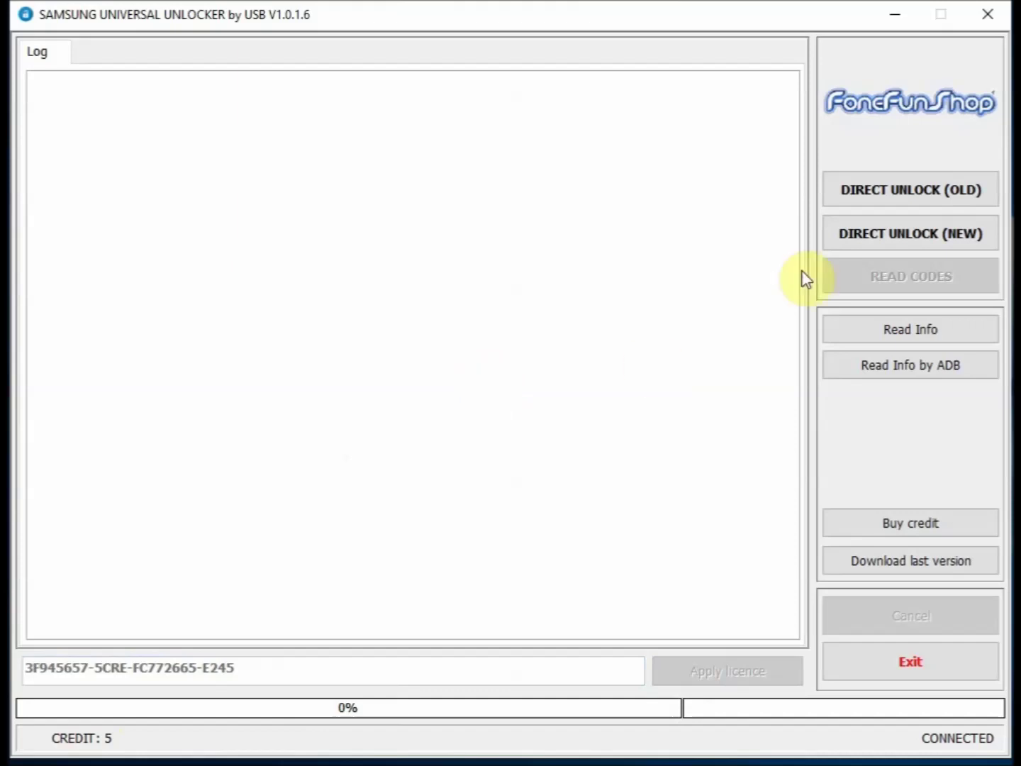
# - Run Direct Unlock (New) to read the SM-G965F's details, then accept the 5-credit cost
pyautogui.click(877, 245)
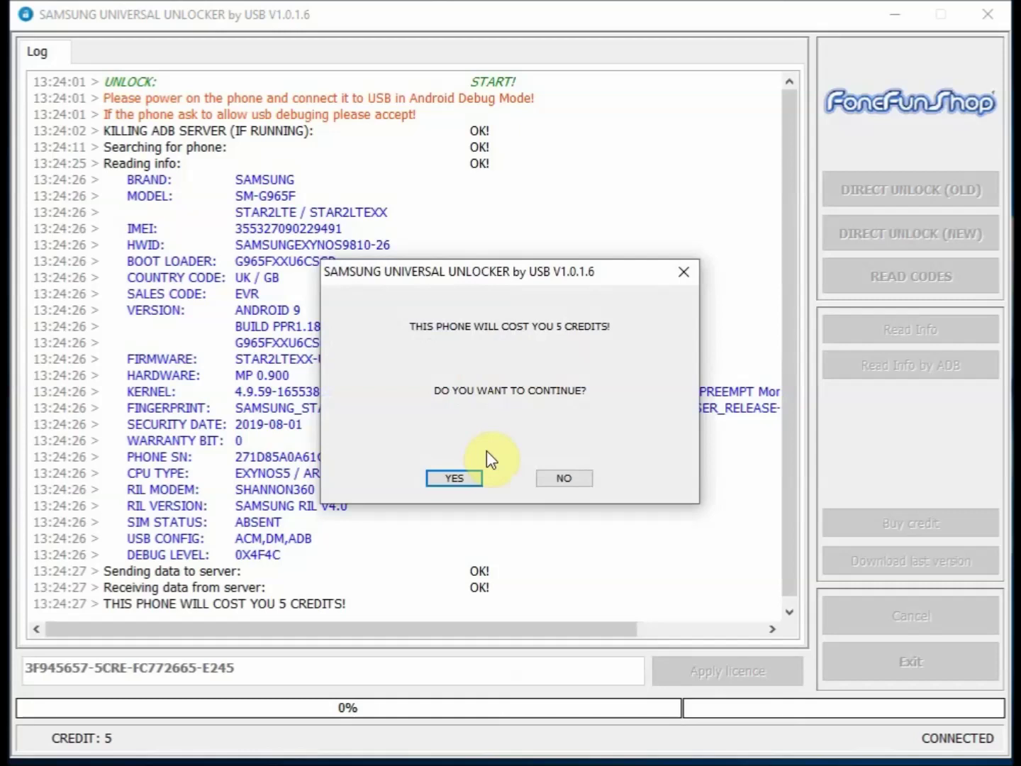
pyautogui.click(468, 480)
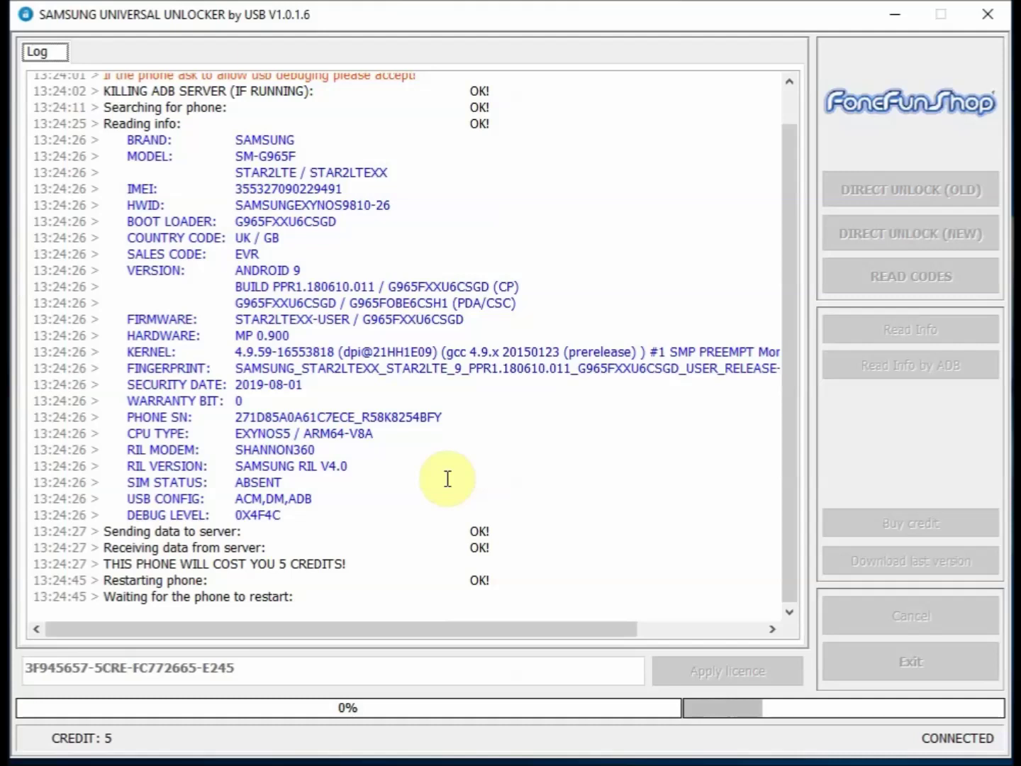
# - Highlight part of the boot loader value in the log while the phone restarts
pyautogui.moveTo(282, 220)
pyautogui.mouseDown()
pyautogui.moveTo(319, 227)
pyautogui.moveTo(304, 235)
pyautogui.mouseUp()
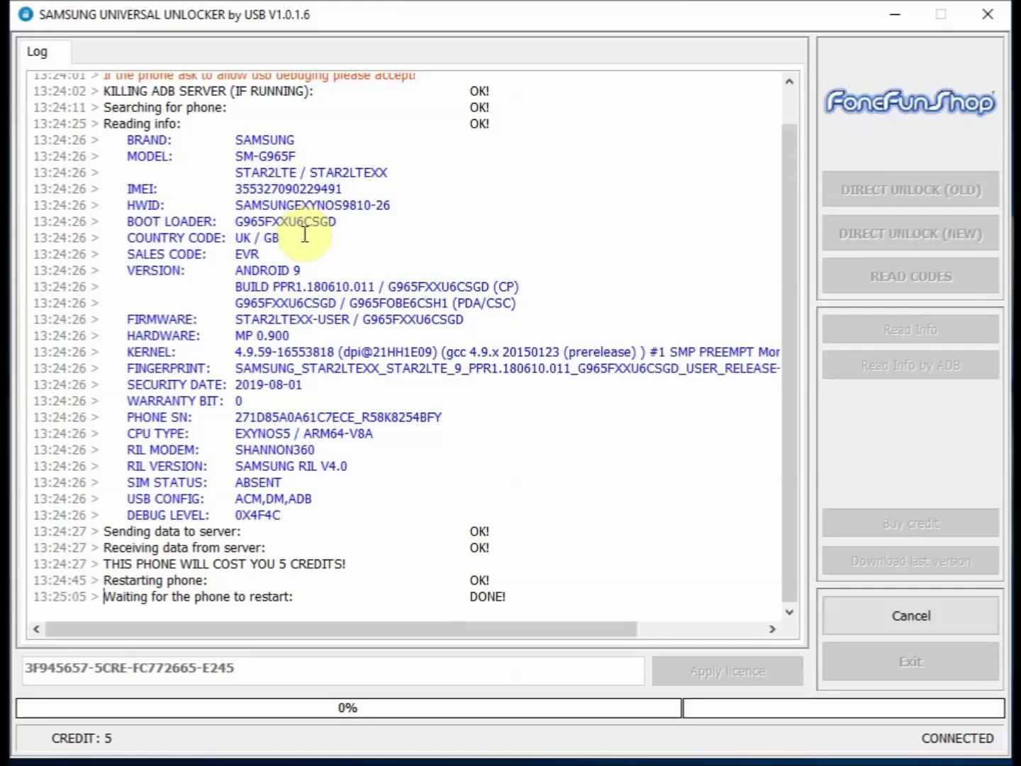